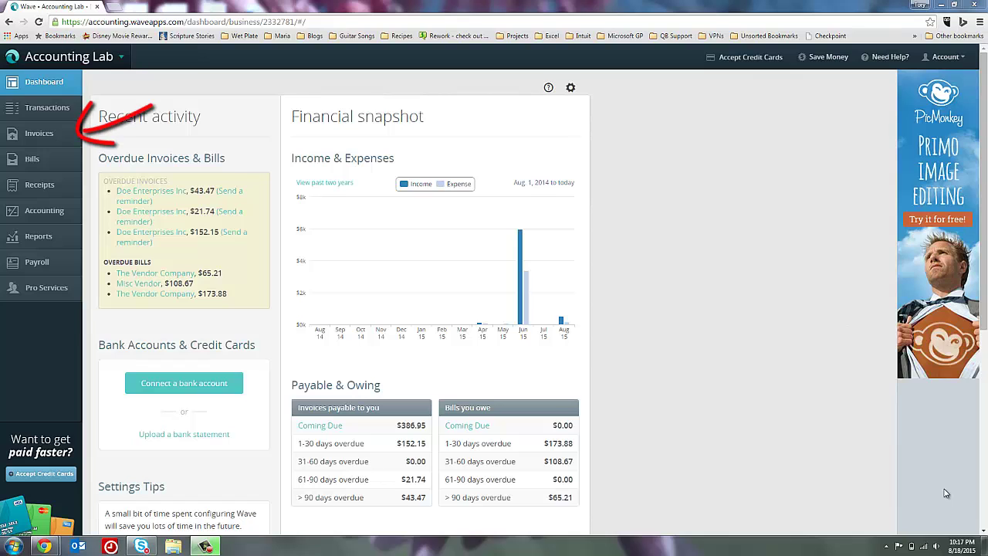
Open a blank Estimate 1 form from the Estimates tab under Invoices.
{"action": "left_click", "coordinate": [34, 134]}
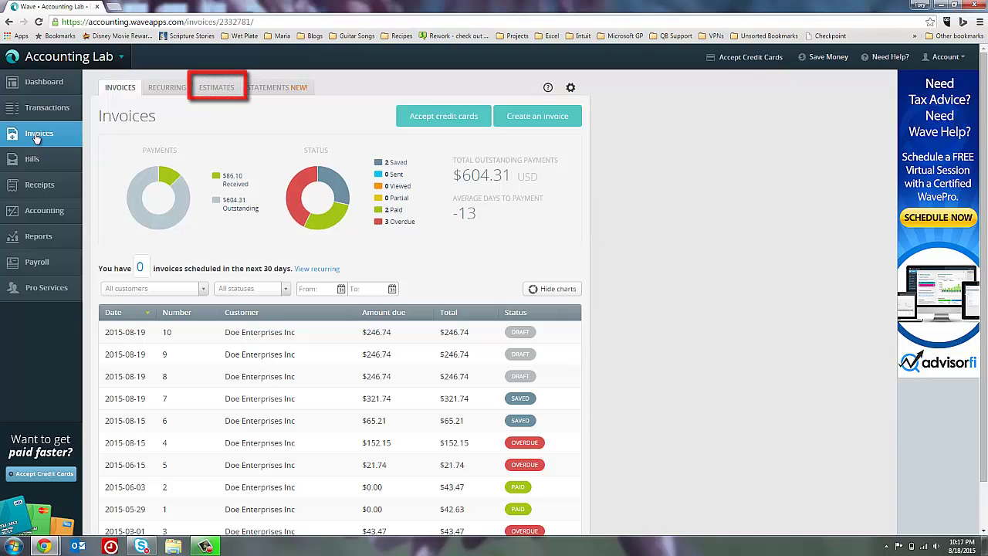
{"action": "left_click", "coordinate": [209, 90]}
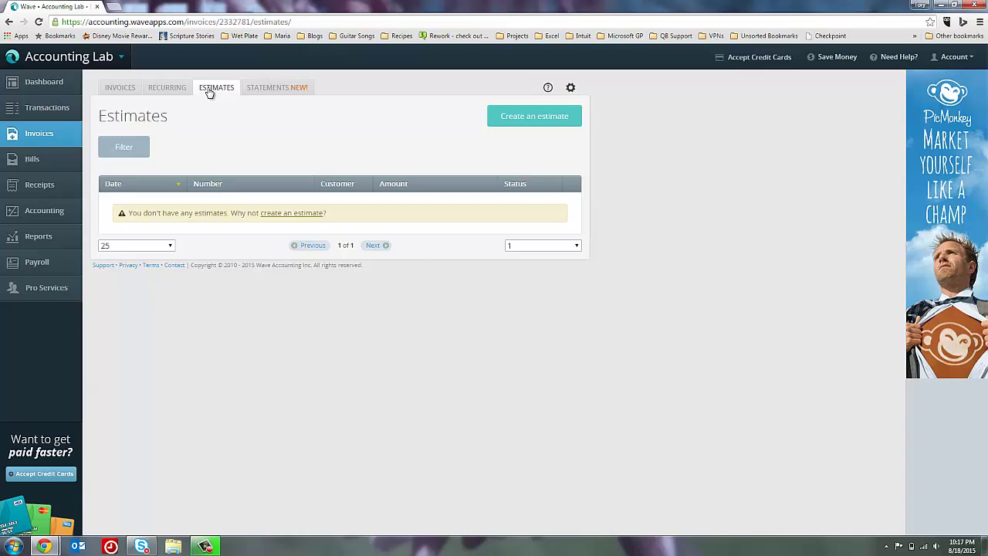
{"action": "left_click", "coordinate": [497, 122]}
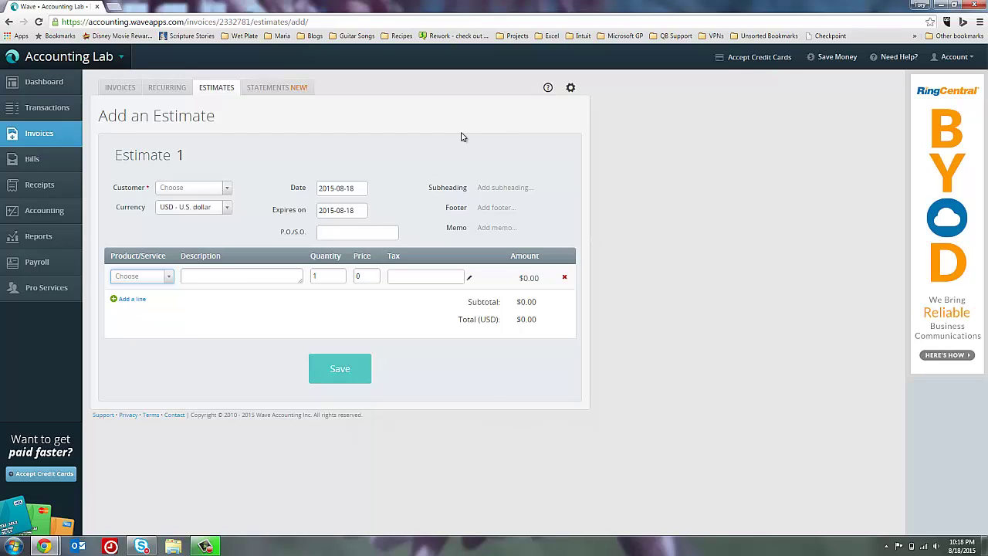
Choose Doe Enterprises Inc as the customer and set the expiry date to September 18, 2015.
{"action": "left_click", "coordinate": [226, 189]}
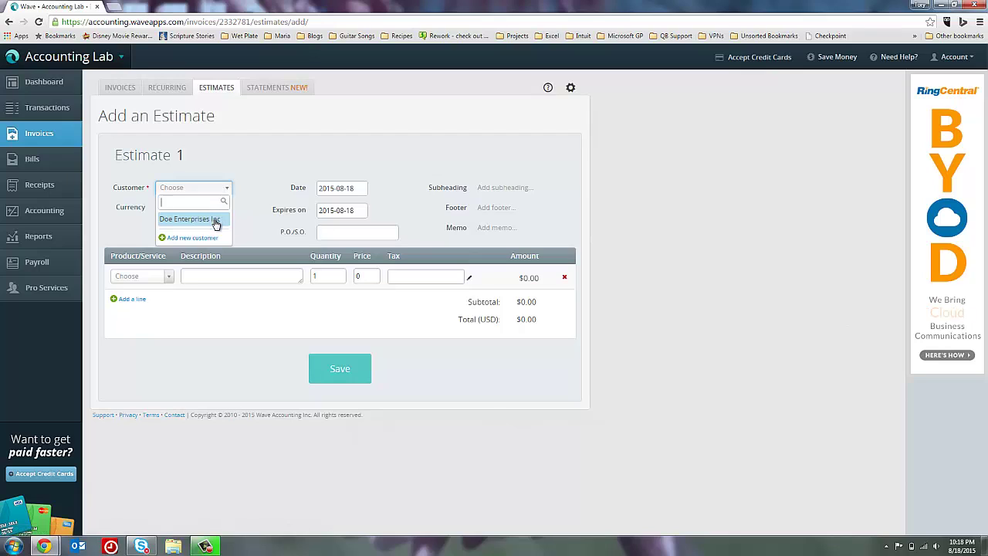
{"action": "left_click", "coordinate": [214, 219]}
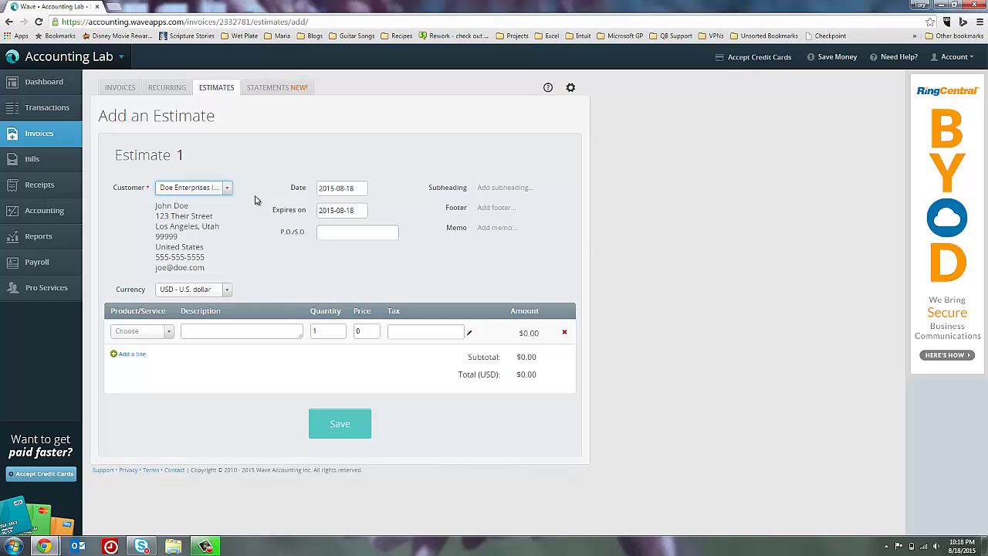
{"action": "left_click", "coordinate": [352, 213]}
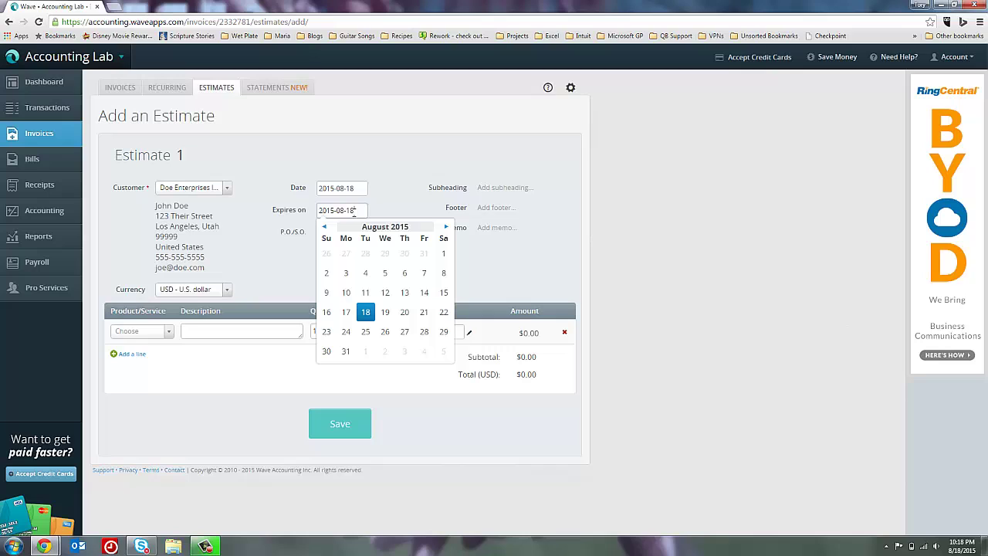
{"action": "left_click", "coordinate": [446, 227]}
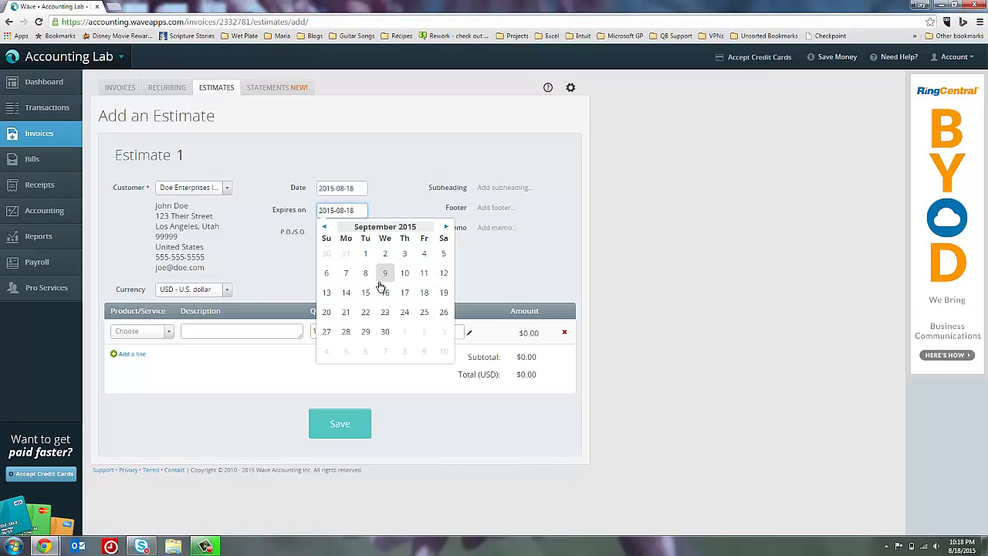
{"action": "left_click", "coordinate": [423, 293]}
{"action": "left_click", "coordinate": [321, 284]}
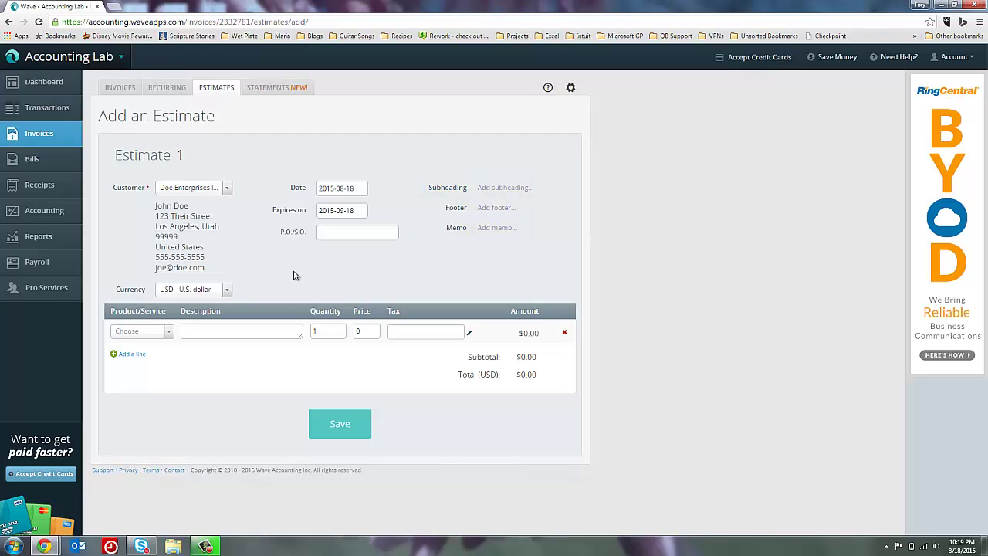
Add a Consulting Fee line with quantity 3 hours.
{"action": "left_click", "coordinate": [168, 333]}
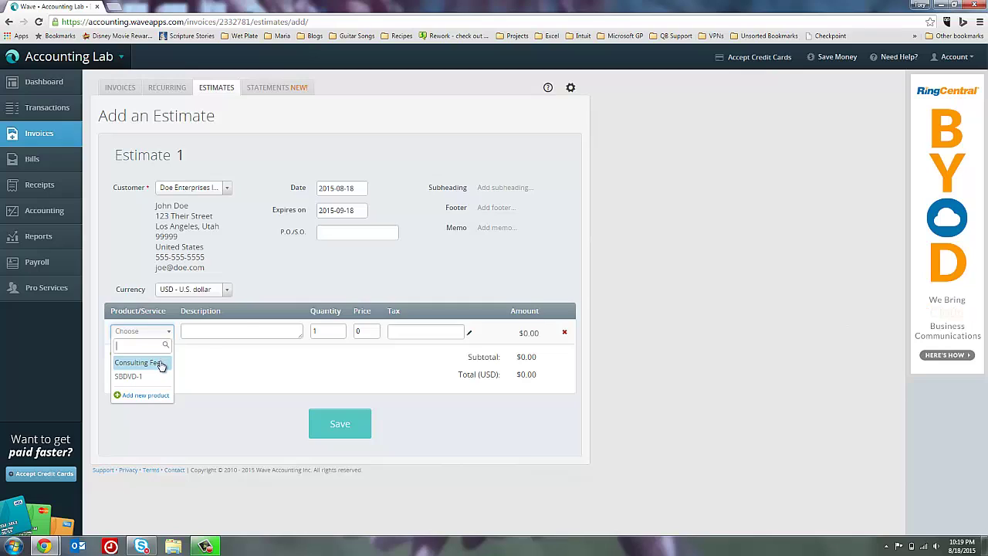
{"action": "left_click", "coordinate": [159, 363]}
{"action": "left_click", "coordinate": [320, 332]}
{"action": "type", "text": "3"}
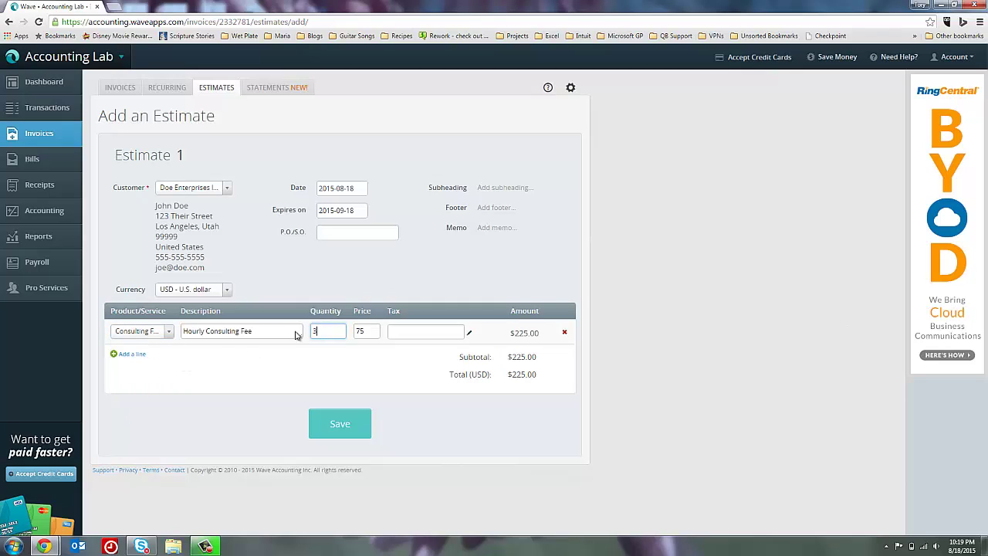
{"action": "key", "text": "Tab"}
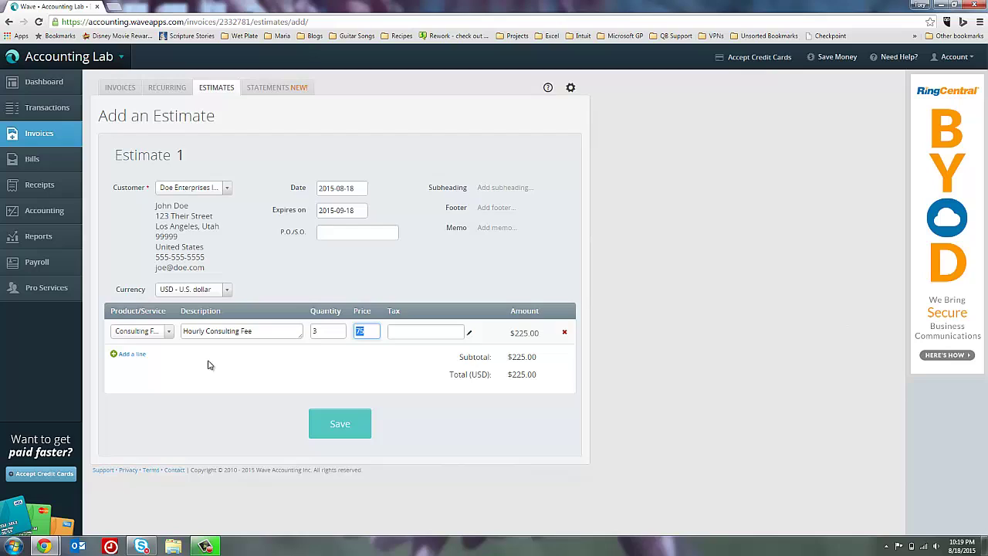
Add an SBDVD-1 training DVD line and save the estimate totalling $246.74.
{"action": "left_click", "coordinate": [143, 354]}
{"action": "left_click", "coordinate": [166, 356]}
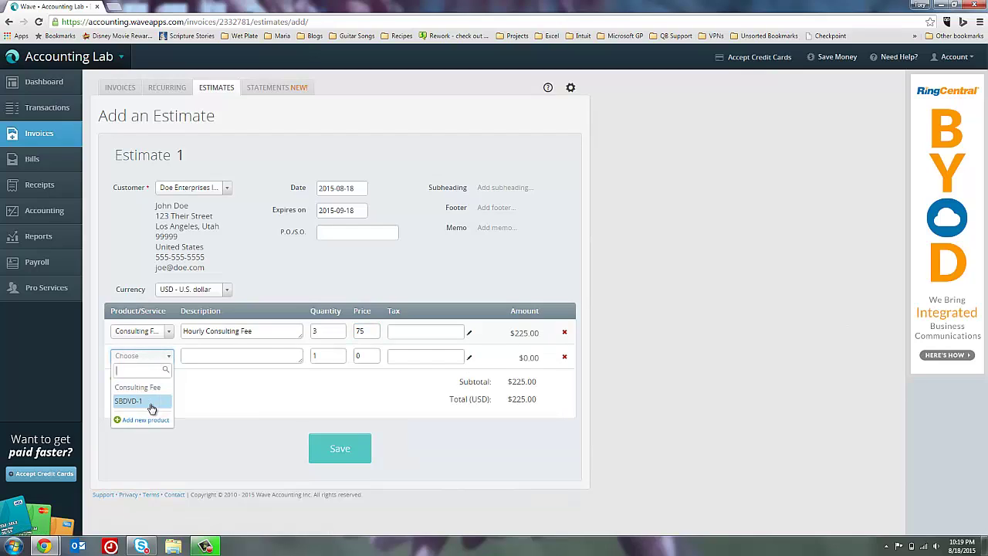
{"action": "left_click", "coordinate": [151, 401]}
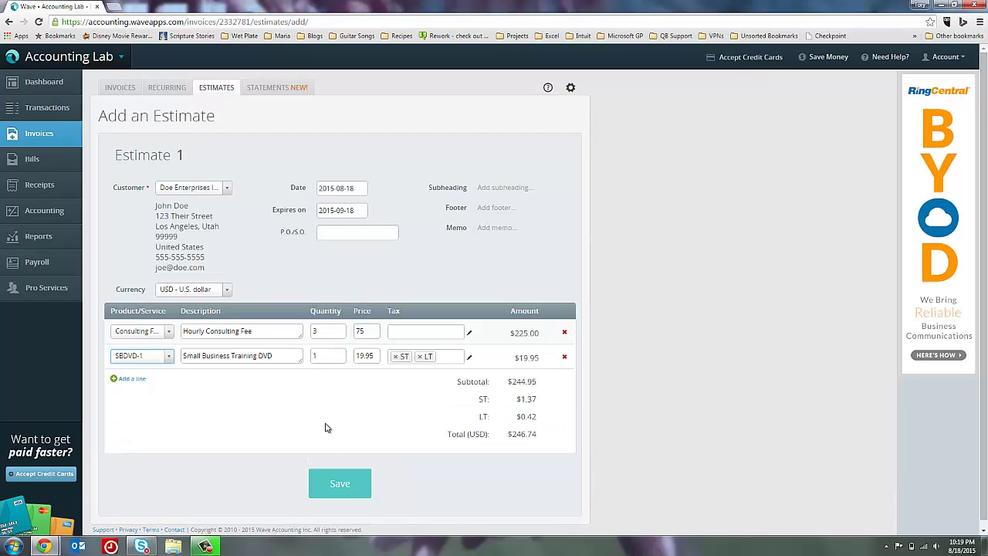
{"action": "left_click", "coordinate": [338, 483]}
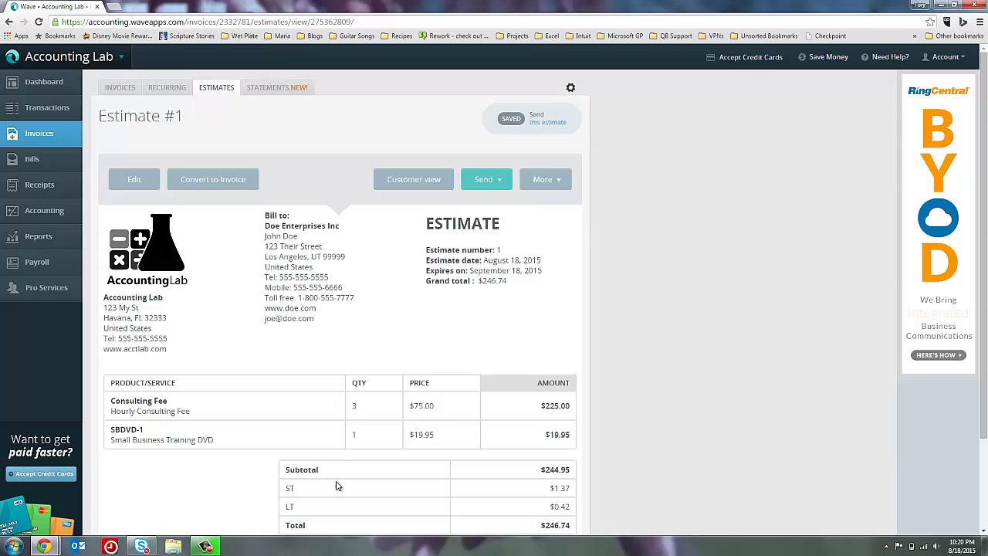
Convert estimate 1 from the estimates list into draft Invoice 11.
{"action": "left_click", "coordinate": [213, 95]}
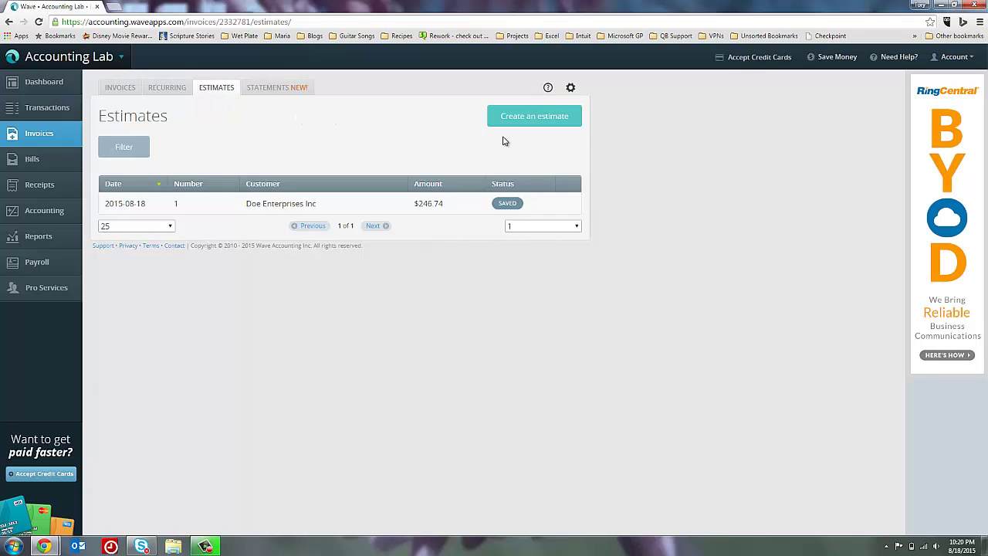
{"action": "mouse_move", "coordinate": [570, 207]}
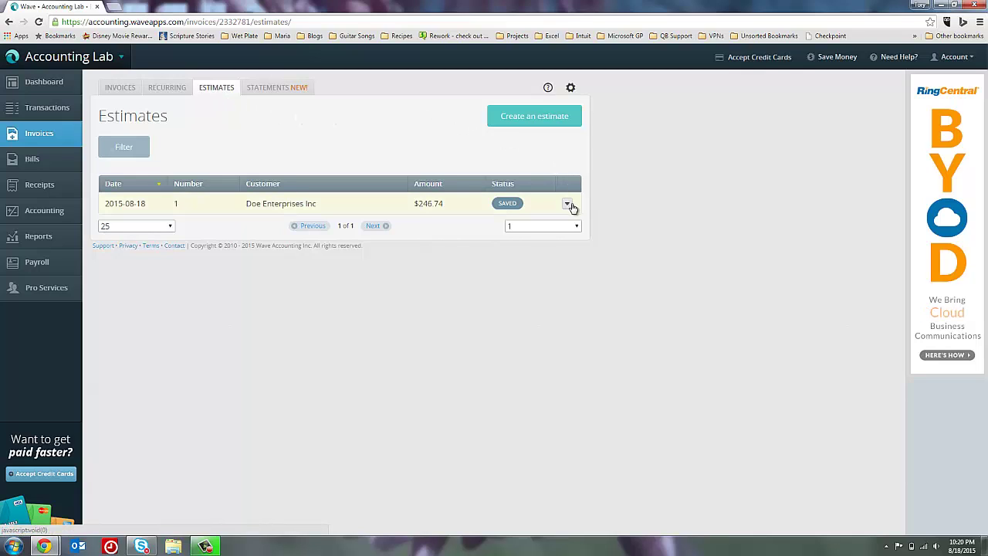
{"action": "left_click", "coordinate": [568, 204]}
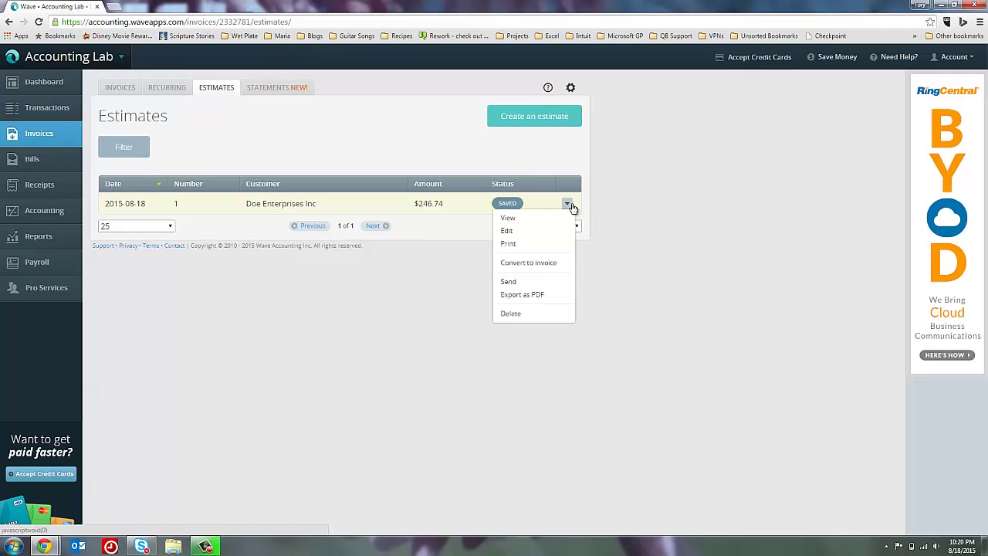
{"action": "left_click", "coordinate": [532, 263]}
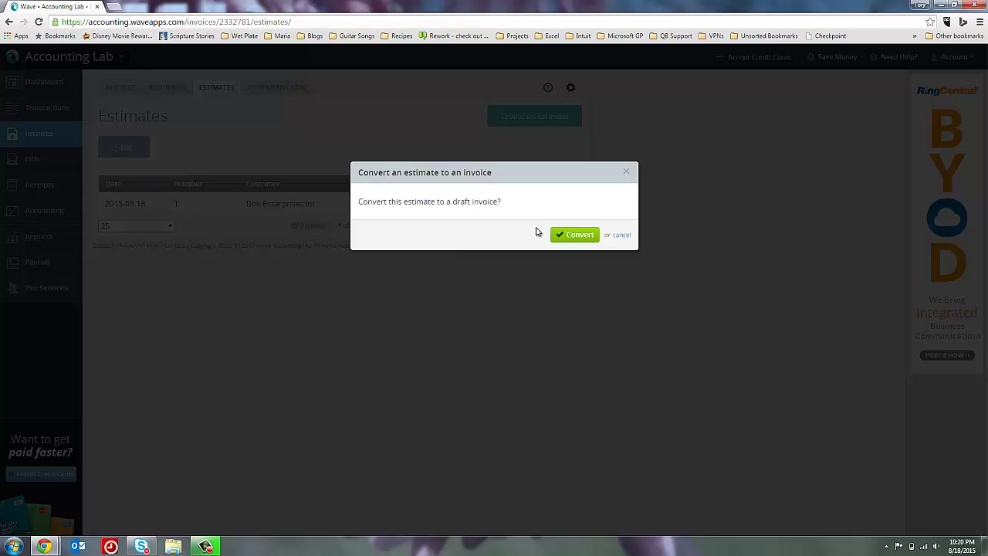
{"action": "left_click", "coordinate": [575, 234]}
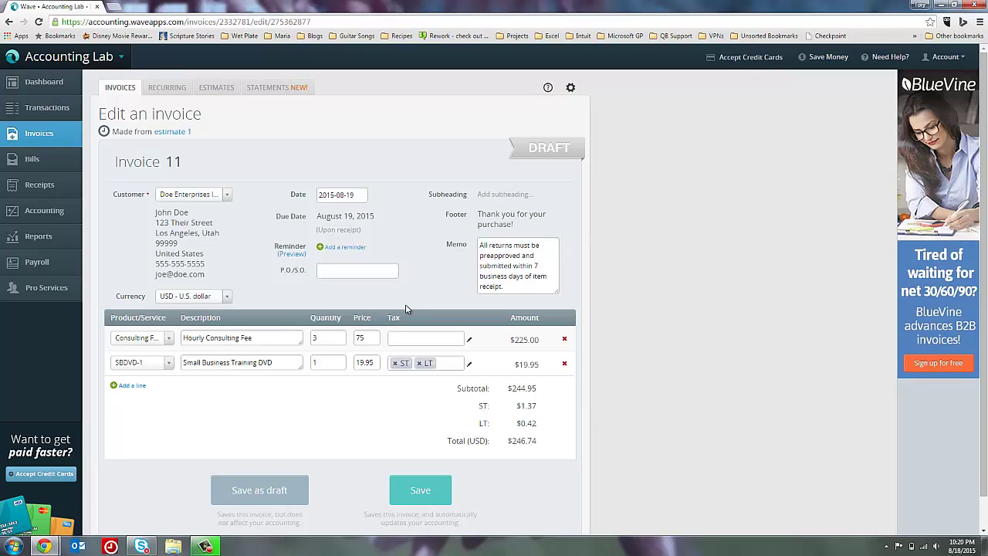
Change the Consulting Fee quantity from 3 to 4 and save invoice 11 at $321.74.
{"action": "left_click", "coordinate": [335, 334]}
{"action": "key", "text": "BackSpace"}
{"action": "type", "text": "4"}
{"action": "left_click", "coordinate": [331, 409]}
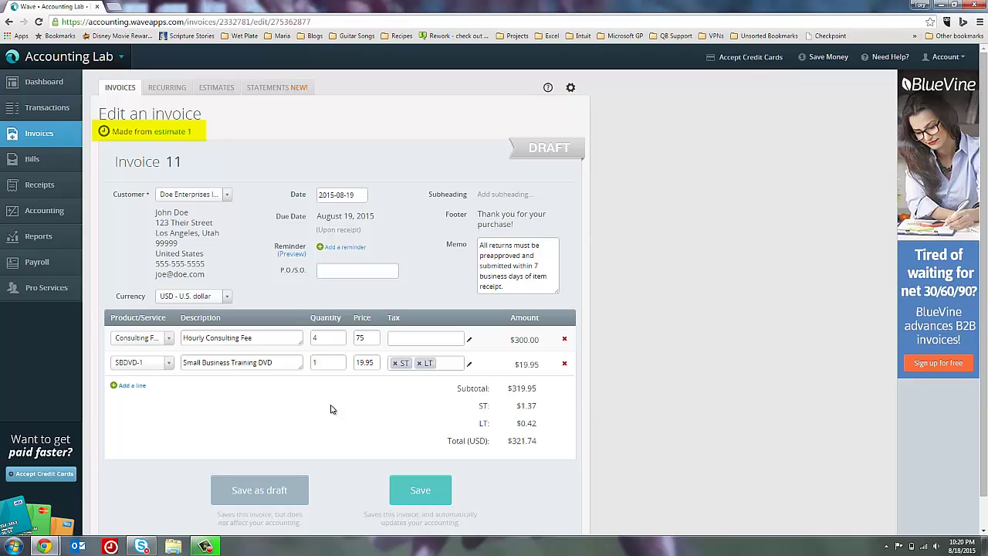
{"action": "left_click", "coordinate": [413, 486]}
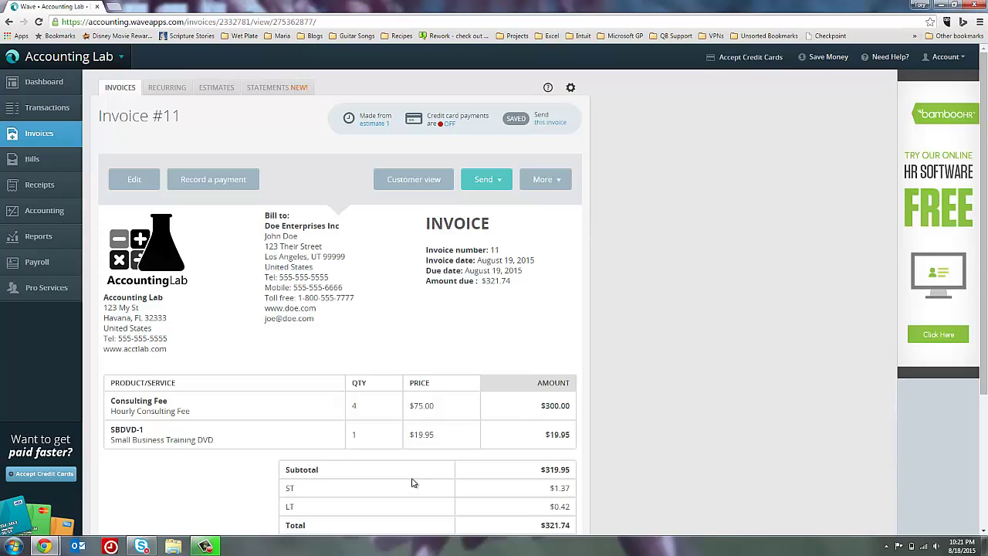
Create estimate 2 for Doe Enterprises Inc with one SBDVD-1 line and save it at $21.74.
{"action": "left_click", "coordinate": [216, 88]}
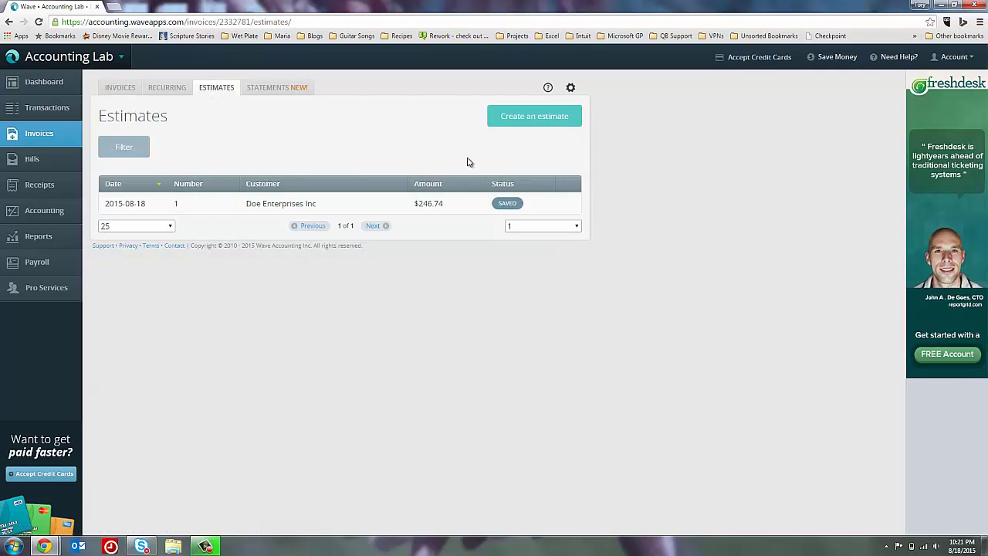
{"action": "left_click", "coordinate": [515, 117]}
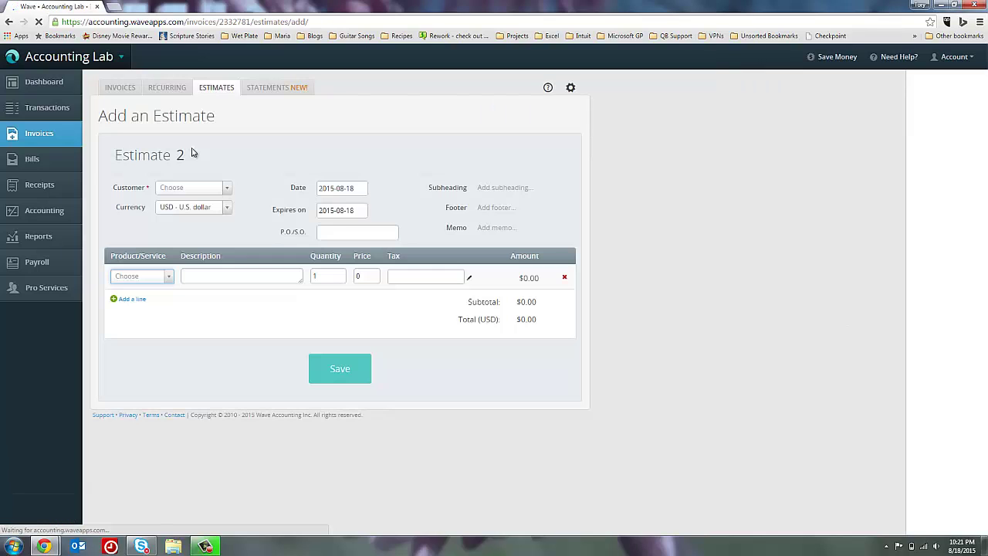
{"action": "left_click", "coordinate": [226, 193]}
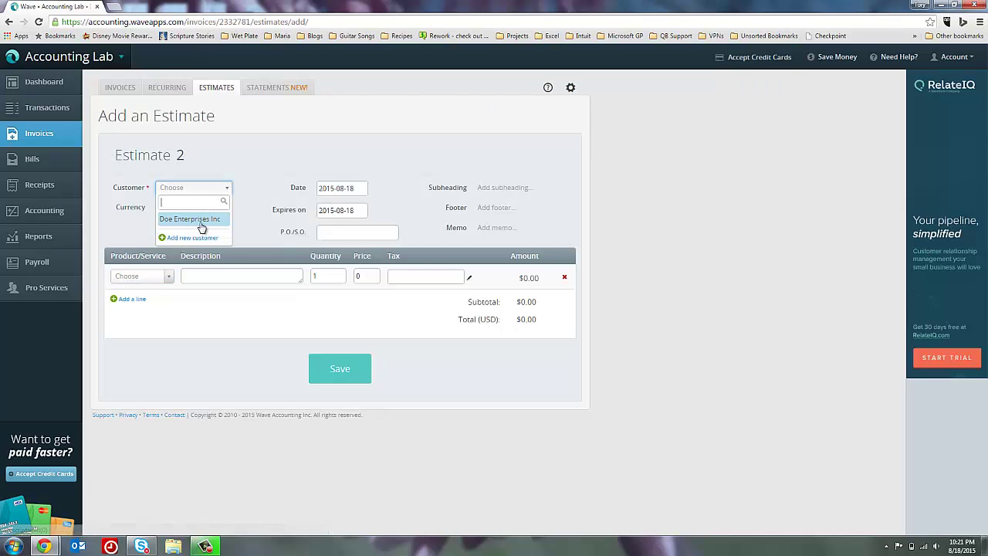
{"action": "left_click", "coordinate": [199, 224]}
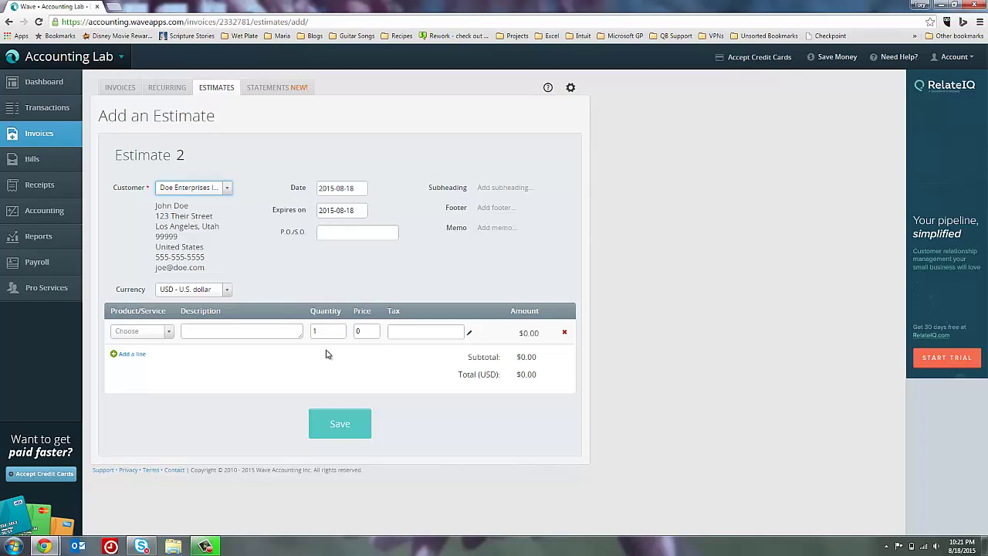
{"action": "left_click", "coordinate": [161, 333]}
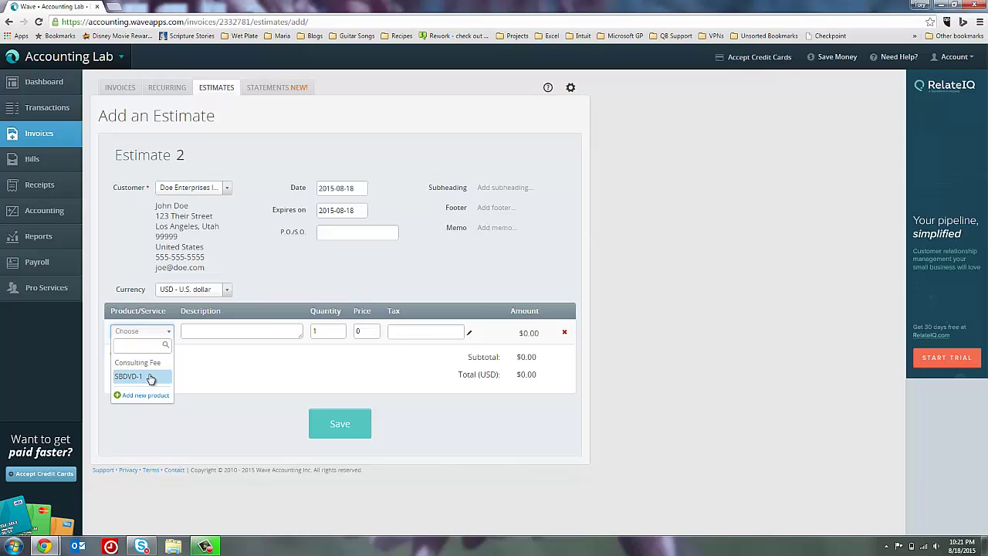
{"action": "left_click", "coordinate": [128, 375]}
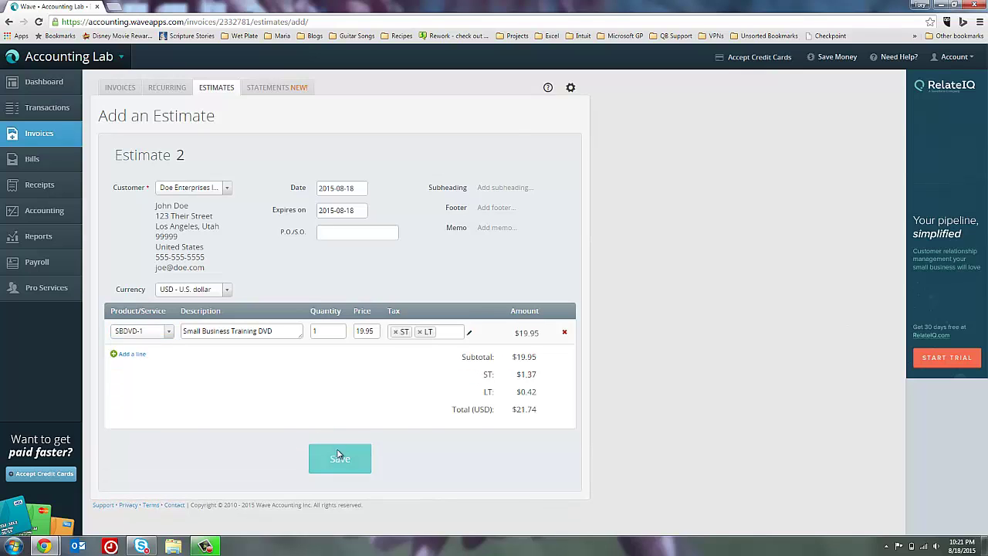
{"action": "left_click", "coordinate": [339, 458]}
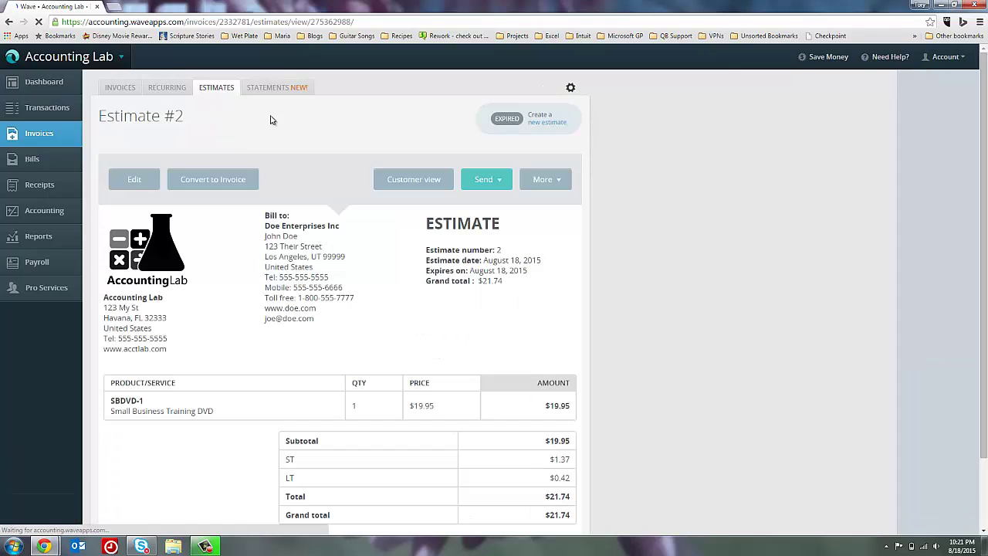
Go back to the estimates list showing #2 Expired and #1 Saved.
{"action": "left_click", "coordinate": [216, 87]}
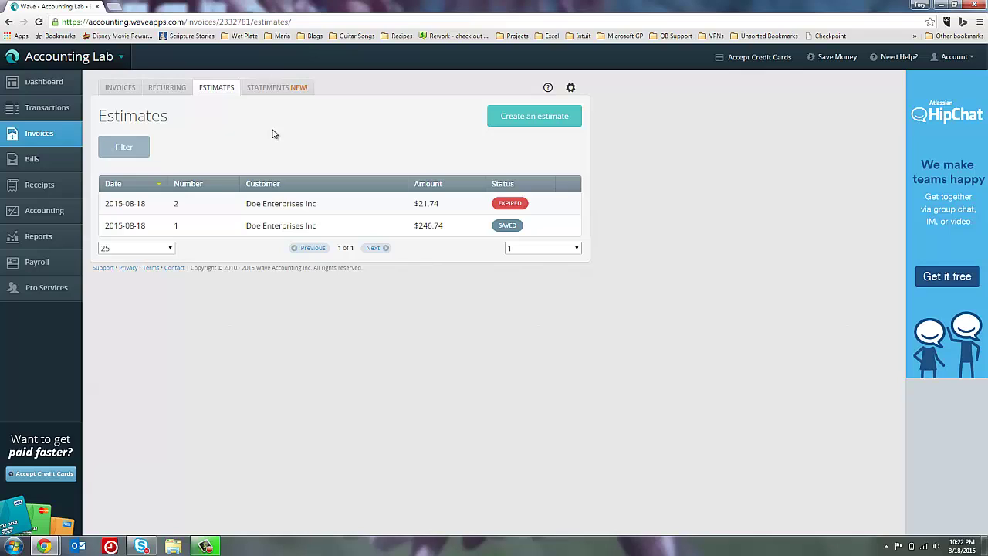
Convert estimate 1 into draft Invoice 12 and view it in the invoices list.
{"action": "mouse_move", "coordinate": [567, 228]}
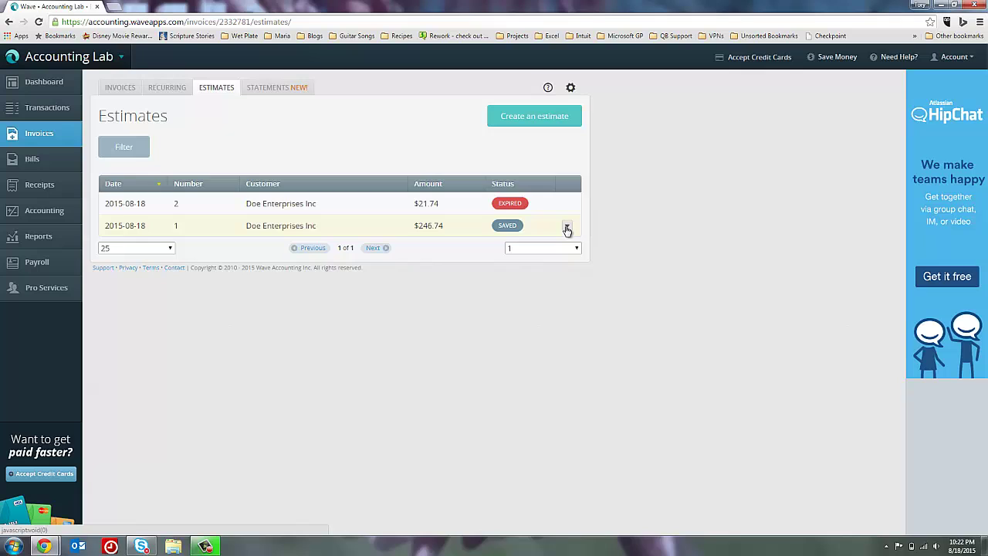
{"action": "left_click", "coordinate": [567, 227]}
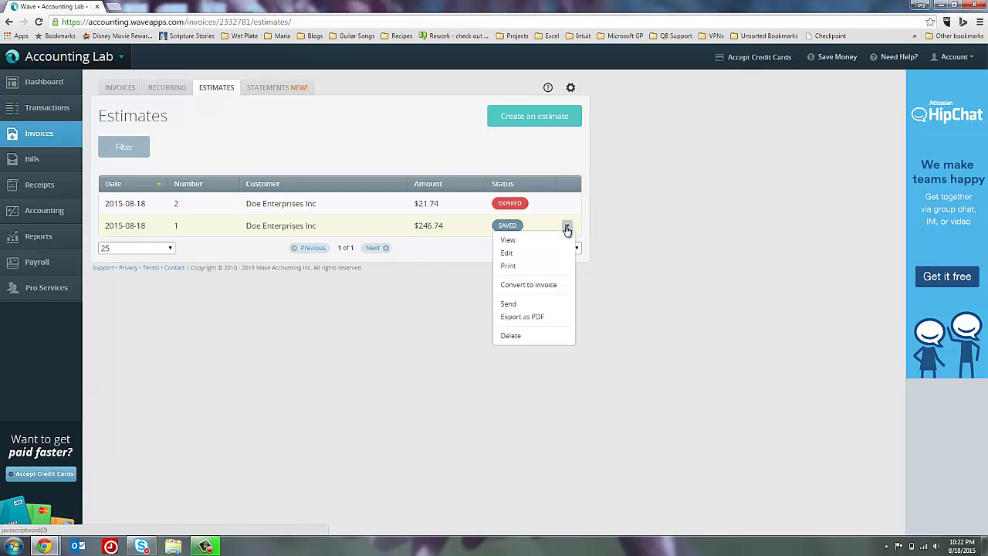
{"action": "left_click", "coordinate": [554, 285]}
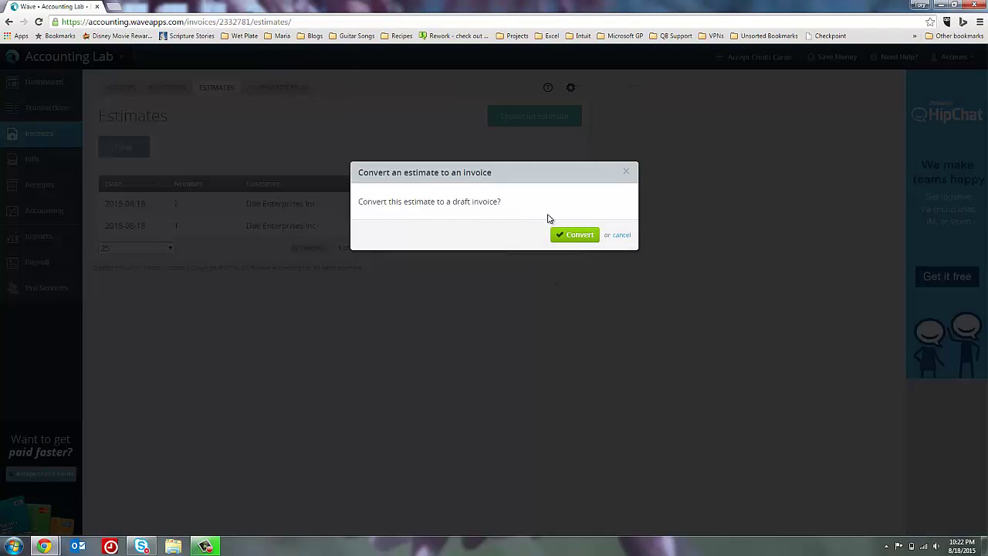
{"action": "left_click", "coordinate": [564, 235]}
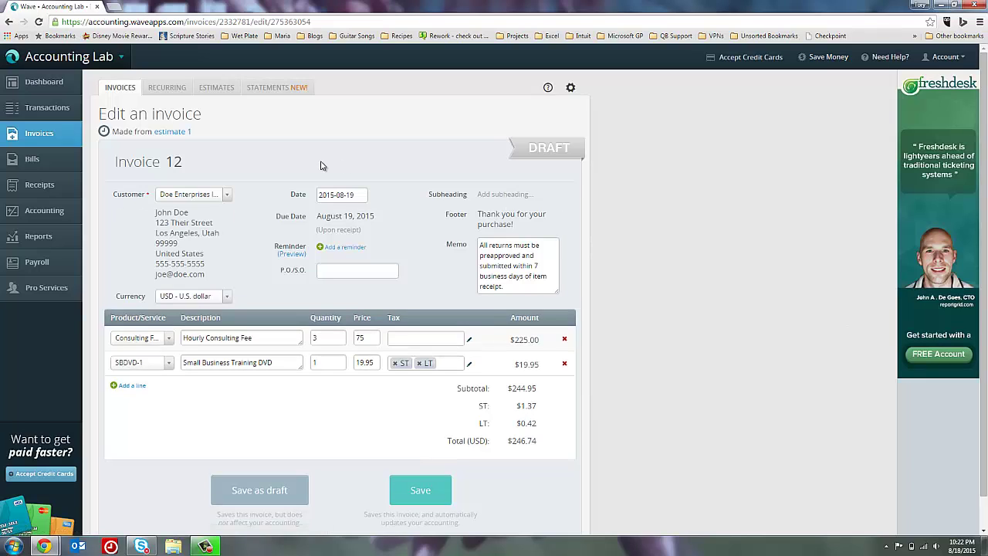
{"action": "left_click", "coordinate": [121, 88]}
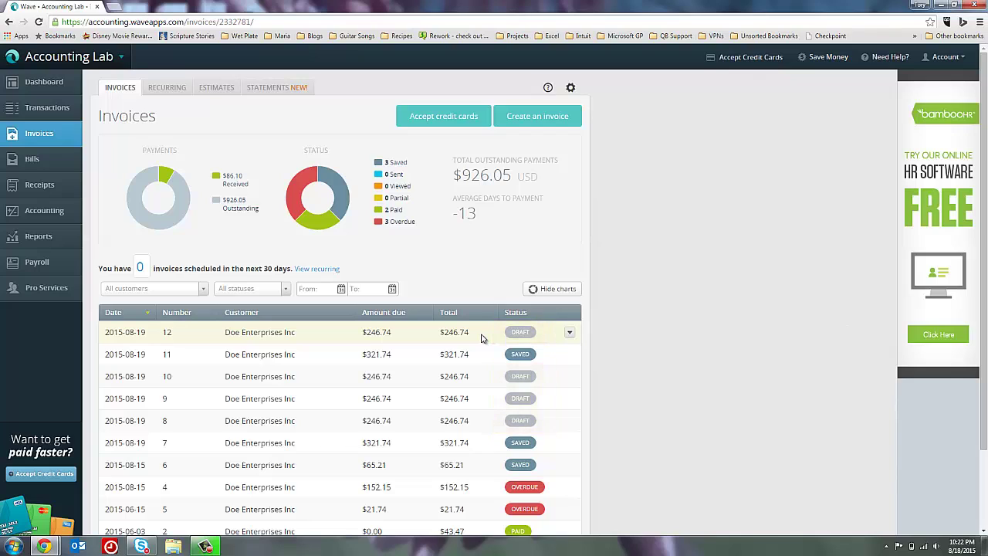
Switch to the Estimates tab listing expired estimate 2 and saved estimate 1.
{"action": "left_click", "coordinate": [216, 90]}
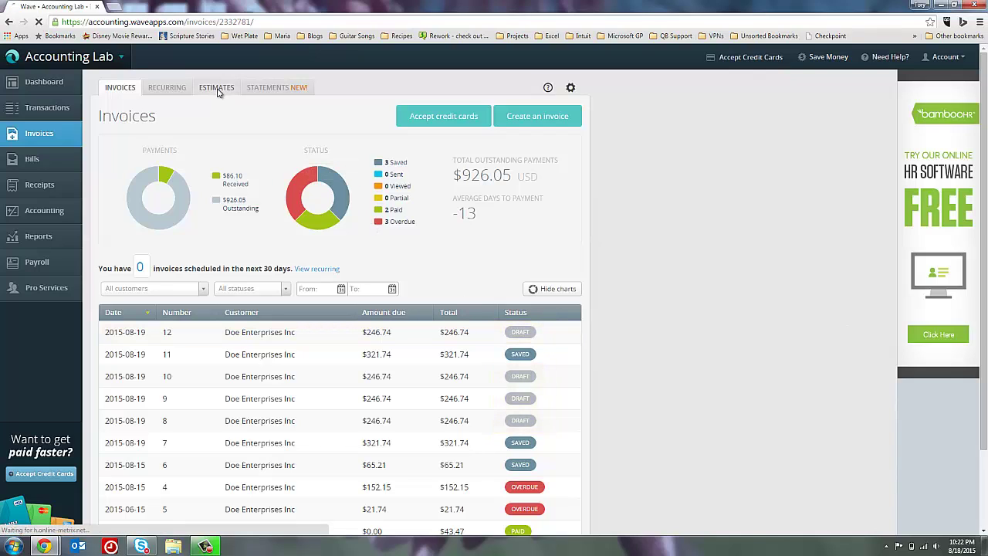